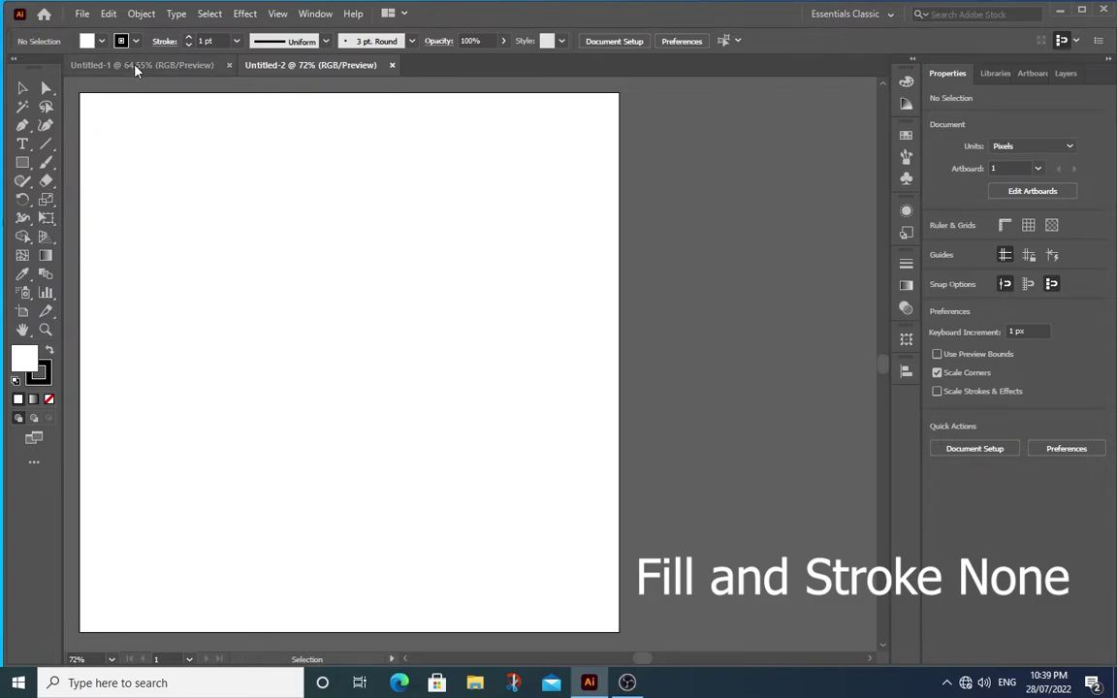
# Set both the fill swatch and the stroke swatch to None in Untitled-2
pyautogui.click(91, 41)
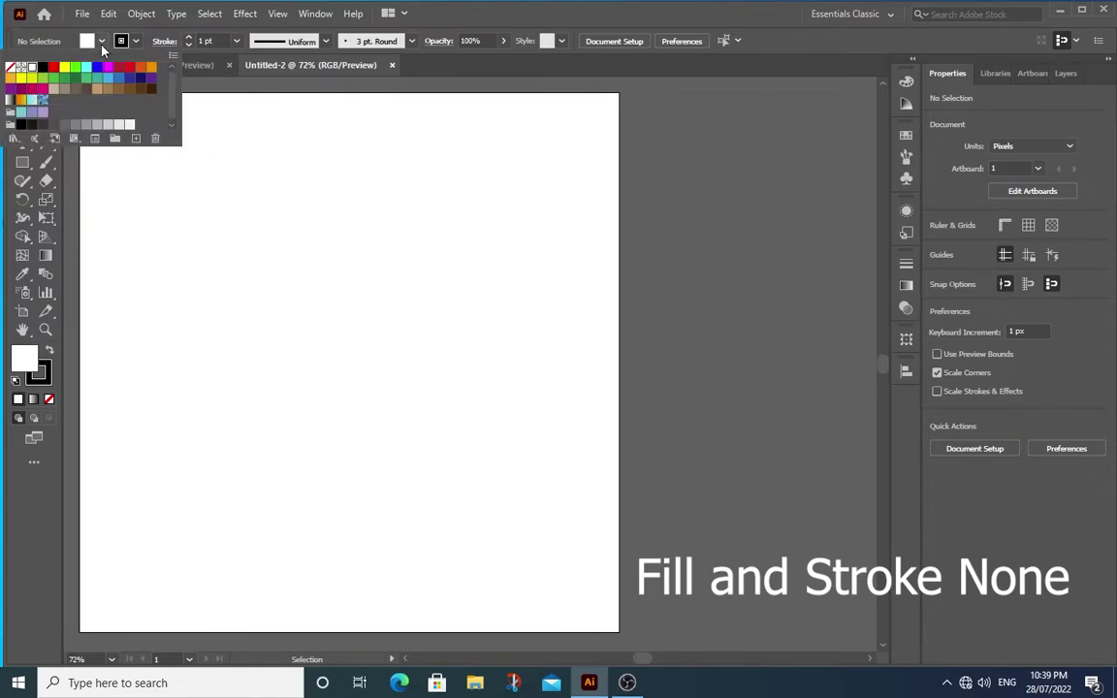
pyautogui.click(10, 67)
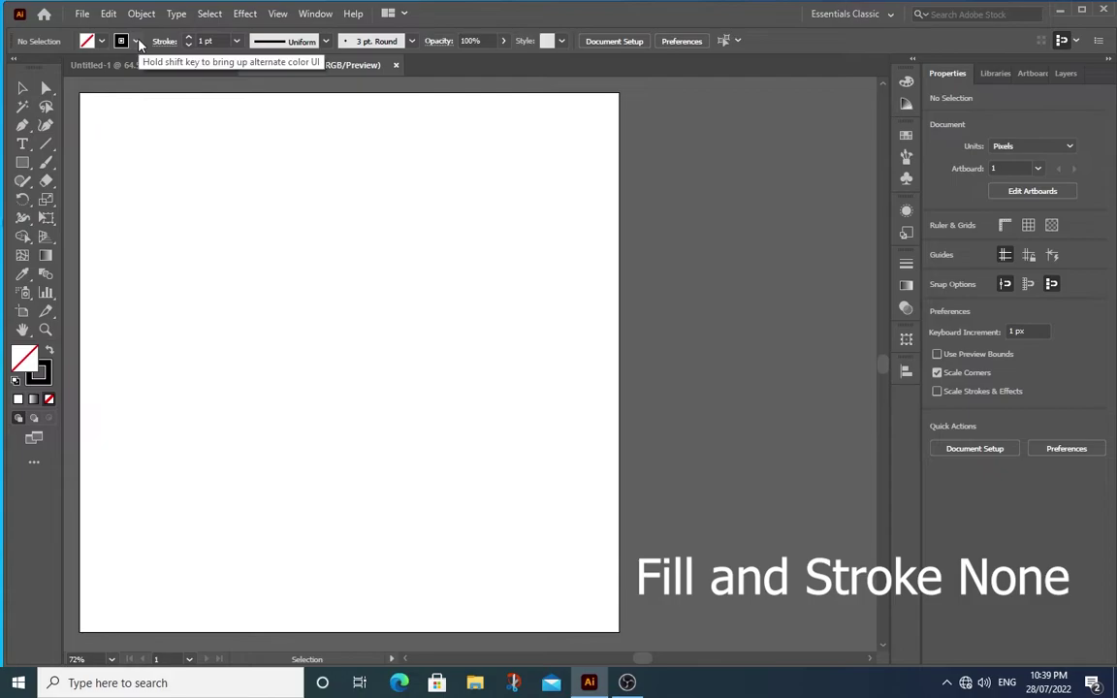
pyautogui.click(135, 41)
pyautogui.click(10, 67)
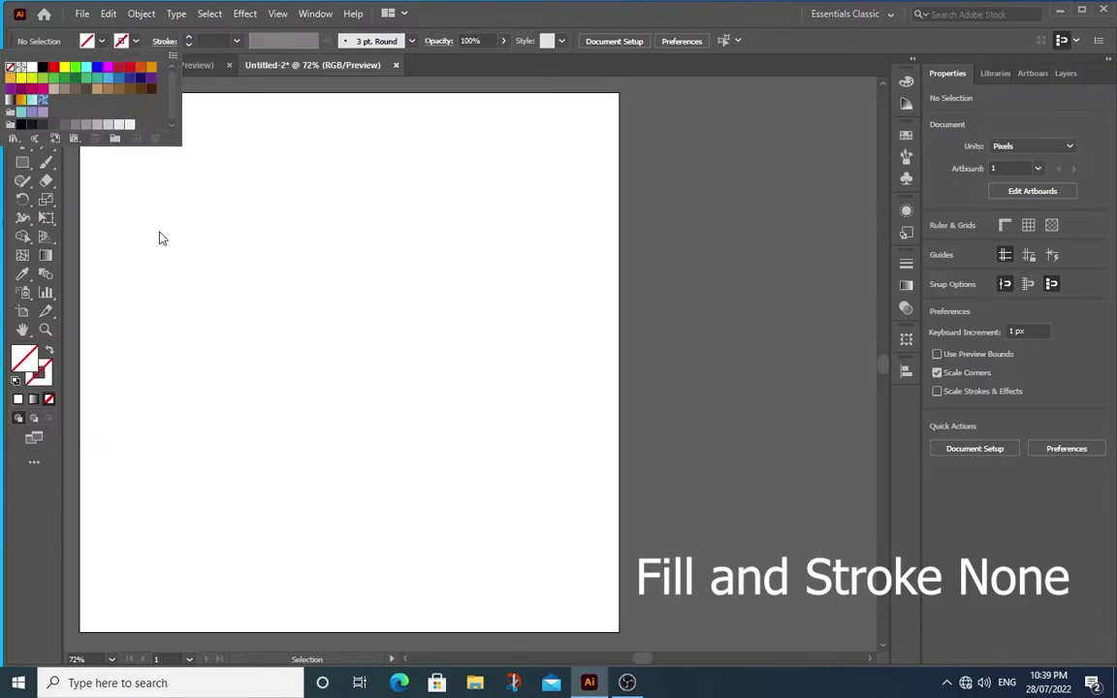
# Choose the Rectangular Grid Tool and set its horizontal and vertical dividers to 7 each
pyautogui.click(46, 146)
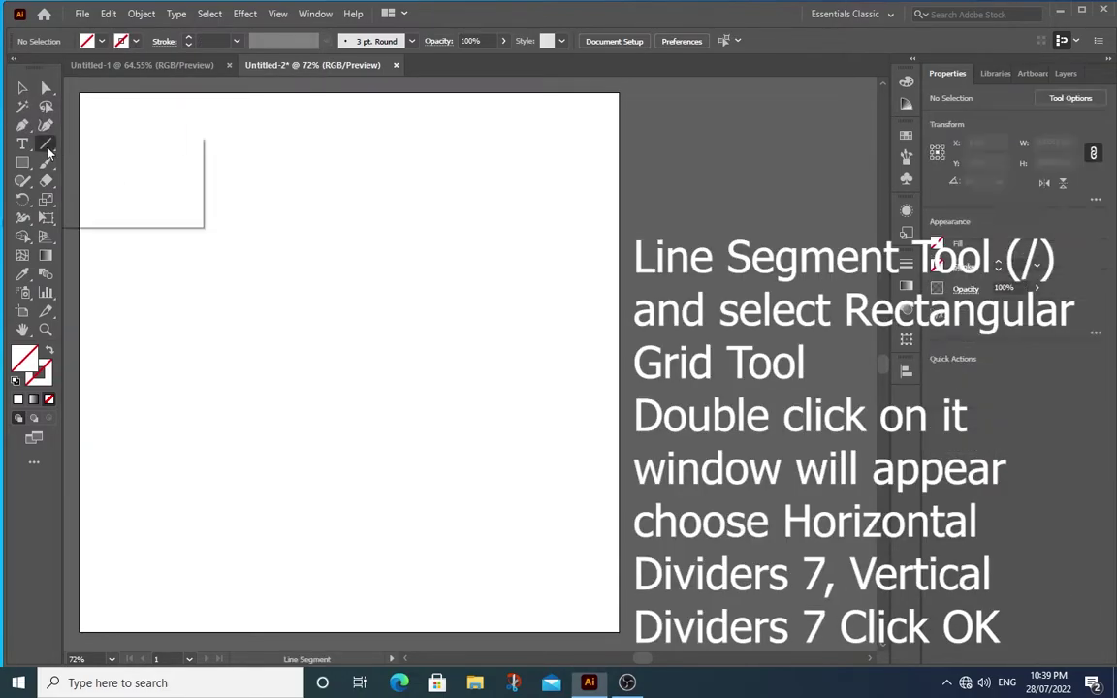
pyautogui.click(97, 200)
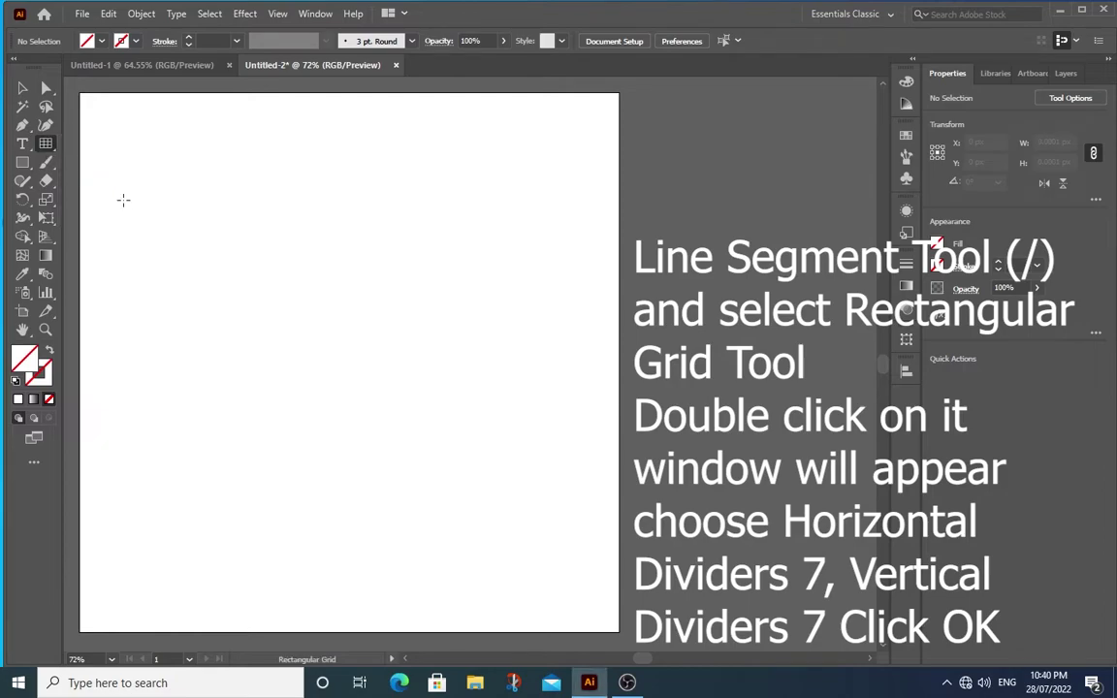
pyautogui.doubleClick(46, 143)
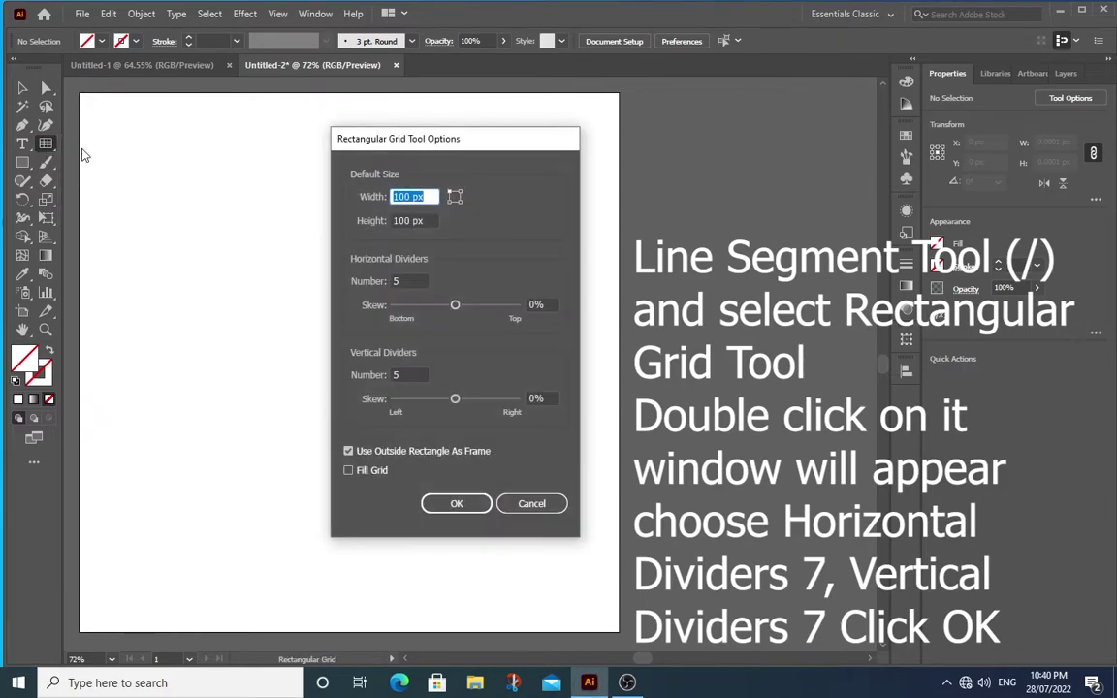
pyautogui.doubleClick(398, 281)
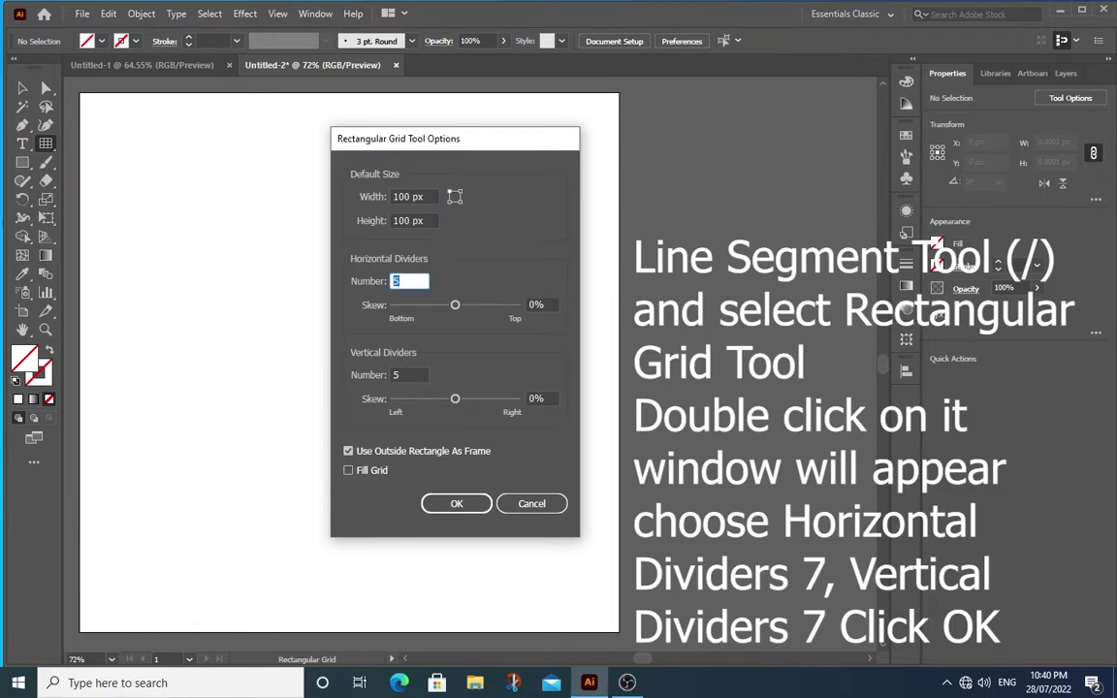
pyautogui.write('7')
pyautogui.doubleClick(386, 374)
pyautogui.write('7')
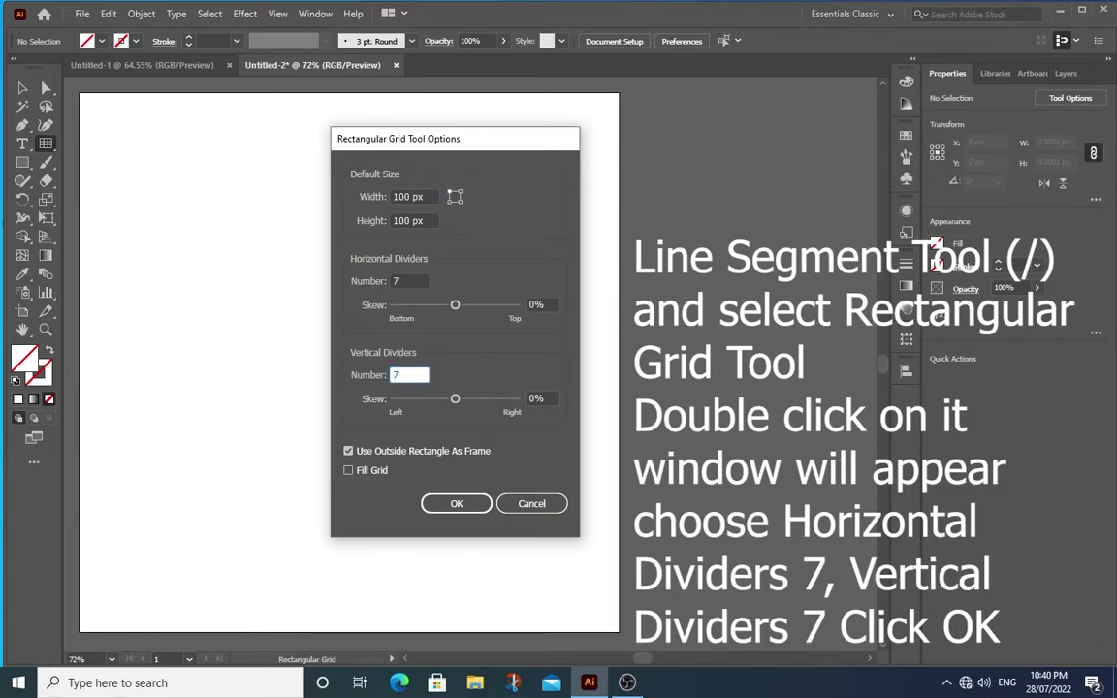
pyautogui.click(449, 504)
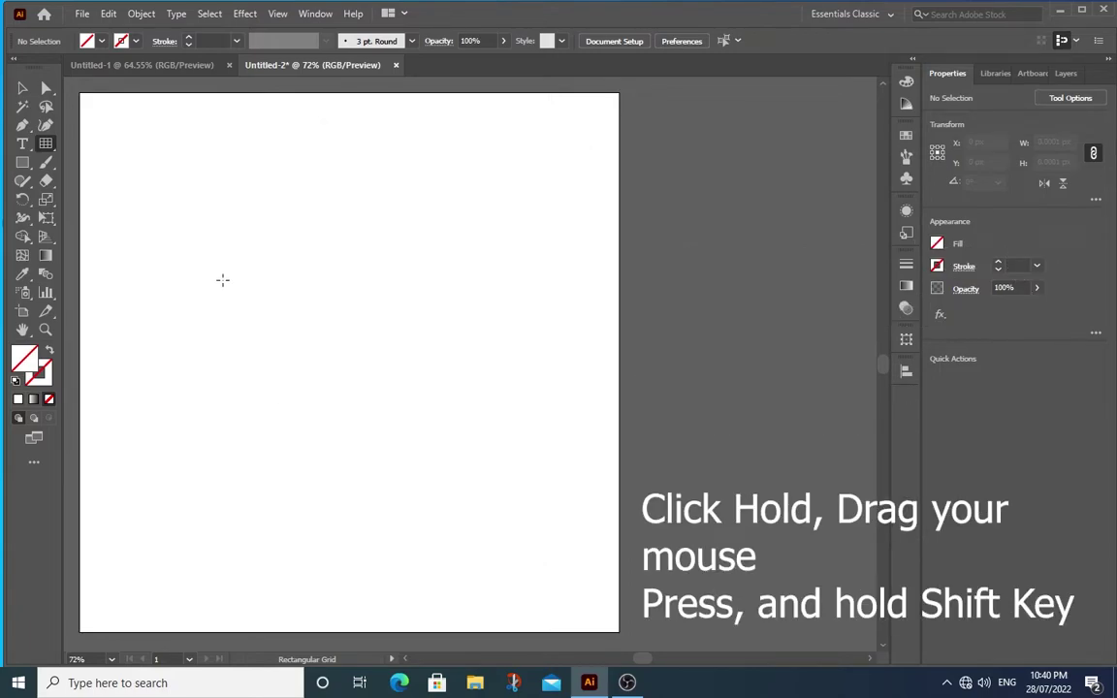
# Shift-drag a square 519 × 519 px grid, eight cells per side, onto the artboard
pyautogui.moveTo(165, 165)
pyautogui.mouseDown()
pyautogui.moveTo(516, 537)
pyautogui.moveTo(460, 516)
pyautogui.mouseUp()
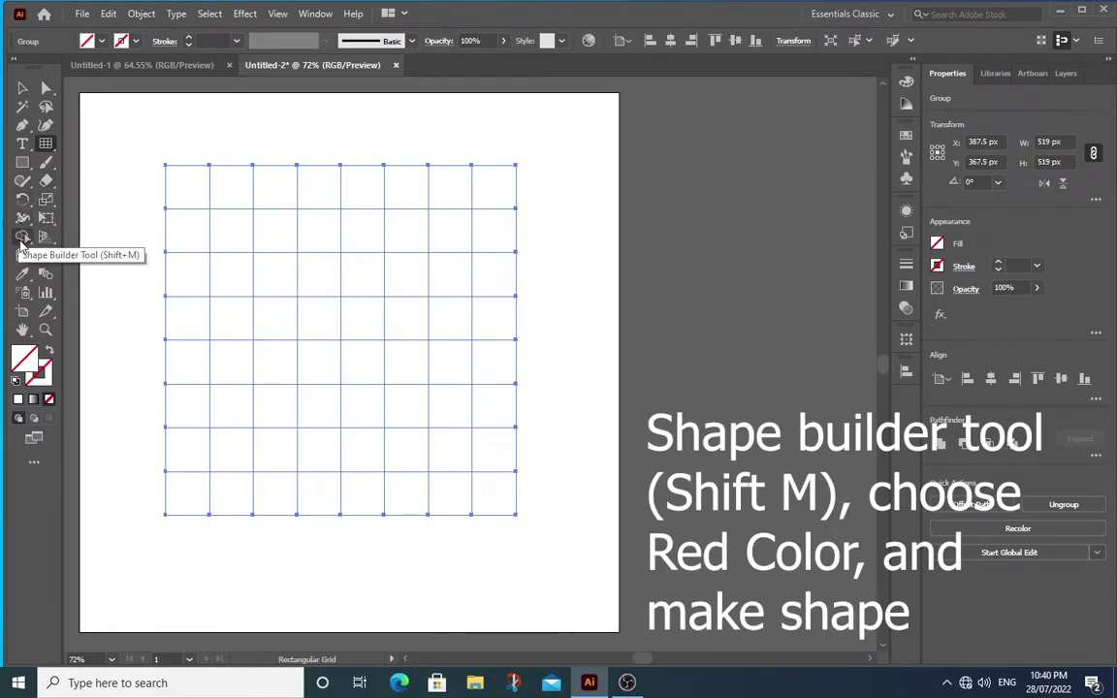
# Use the Shape Builder with a red fill to merge grid cells into a Greek-key spiral band
pyautogui.click(20, 240)
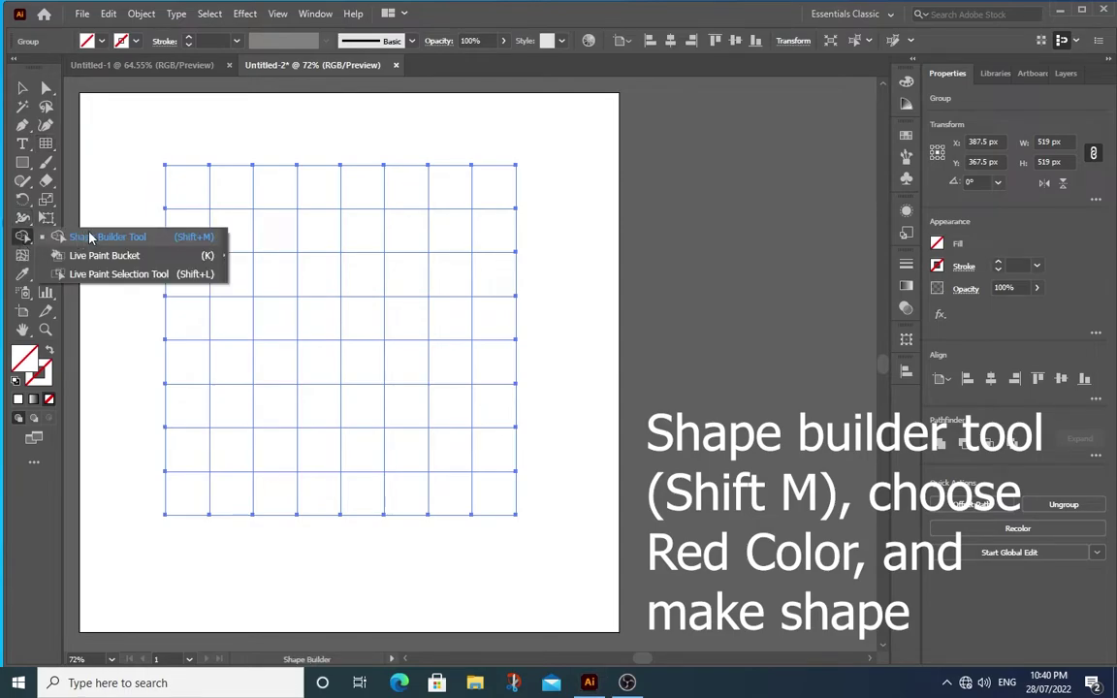
pyautogui.click(90, 238)
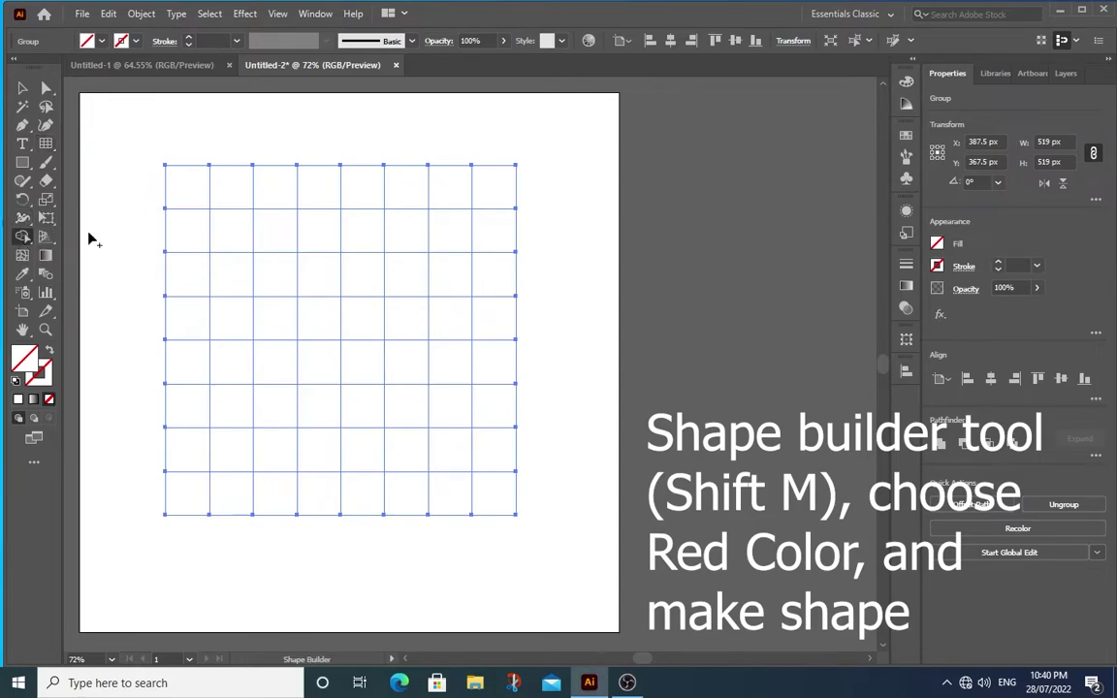
pyautogui.click(101, 42)
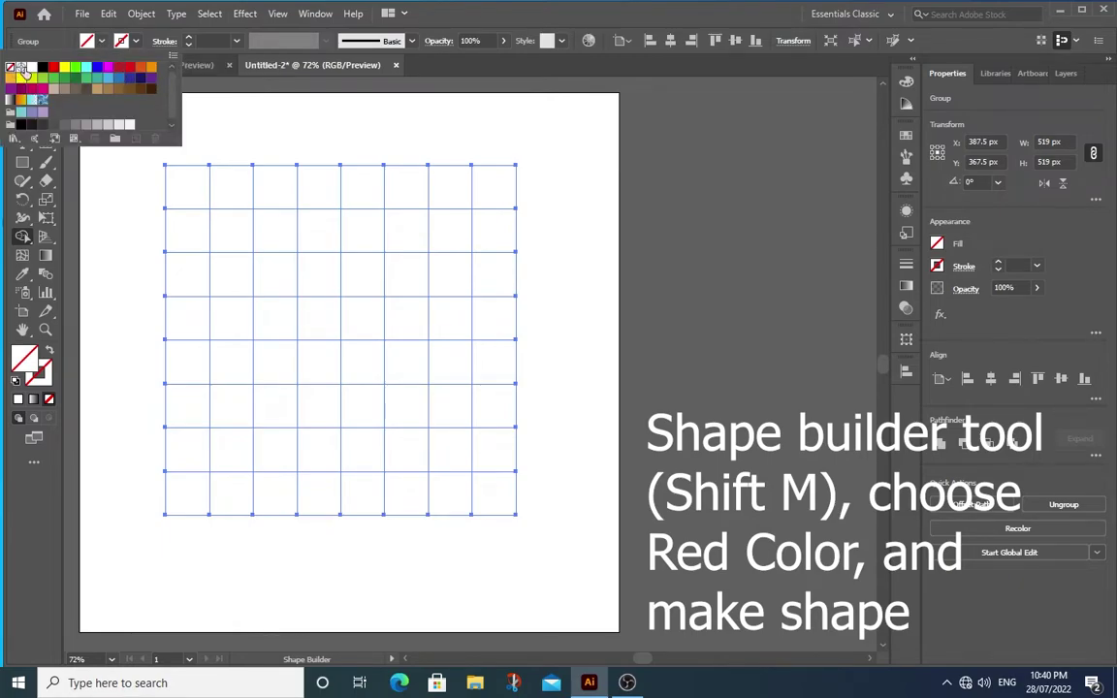
pyautogui.click(53, 67)
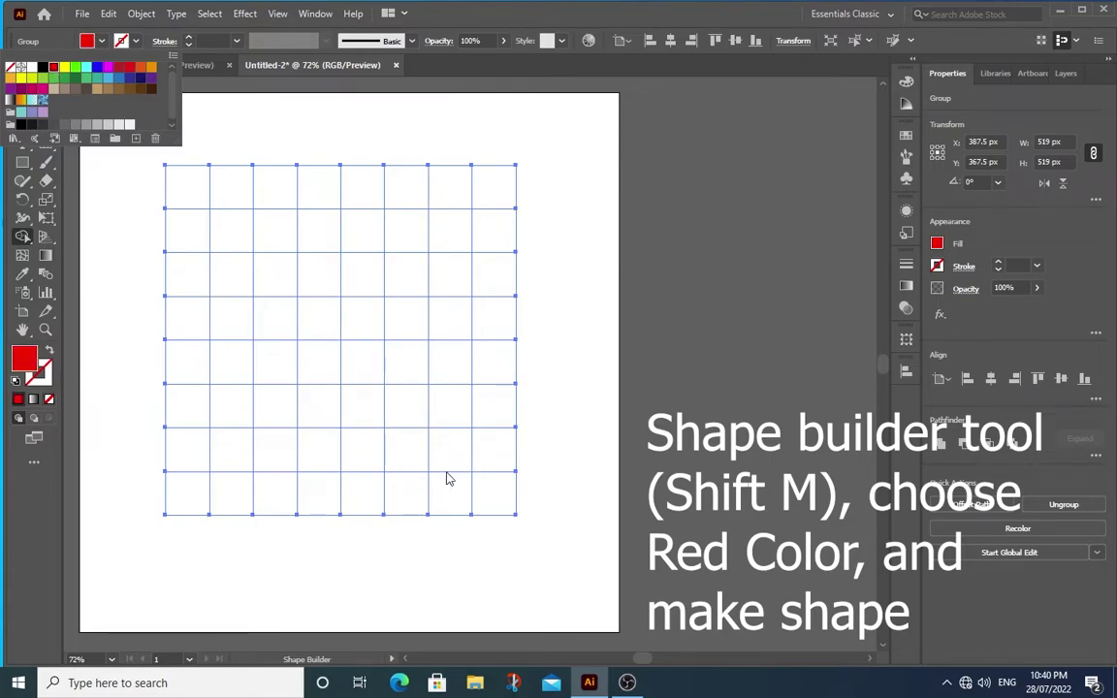
pyautogui.click(237, 193)
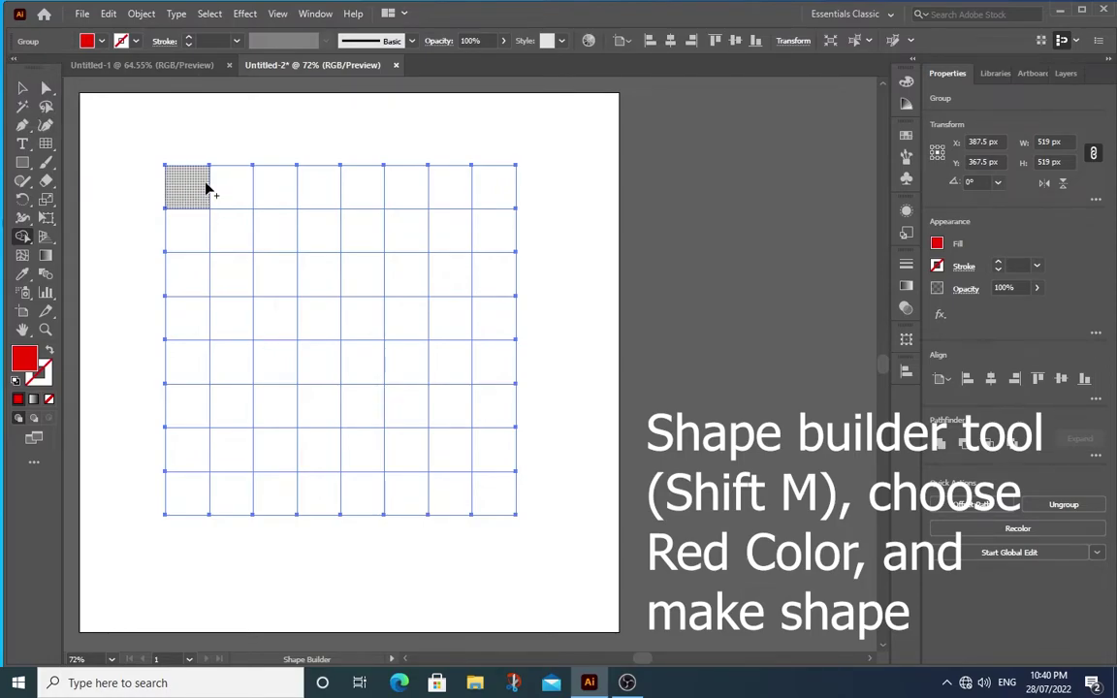
pyautogui.moveTo(207, 189)
pyautogui.mouseDown()
pyautogui.moveTo(491, 408)
pyautogui.moveTo(308, 456)
pyautogui.moveTo(319, 368)
pyautogui.moveTo(404, 364)
pyautogui.moveTo(398, 289)
pyautogui.moveTo(236, 282)
pyautogui.moveTo(230, 500)
pyautogui.mouseUp()
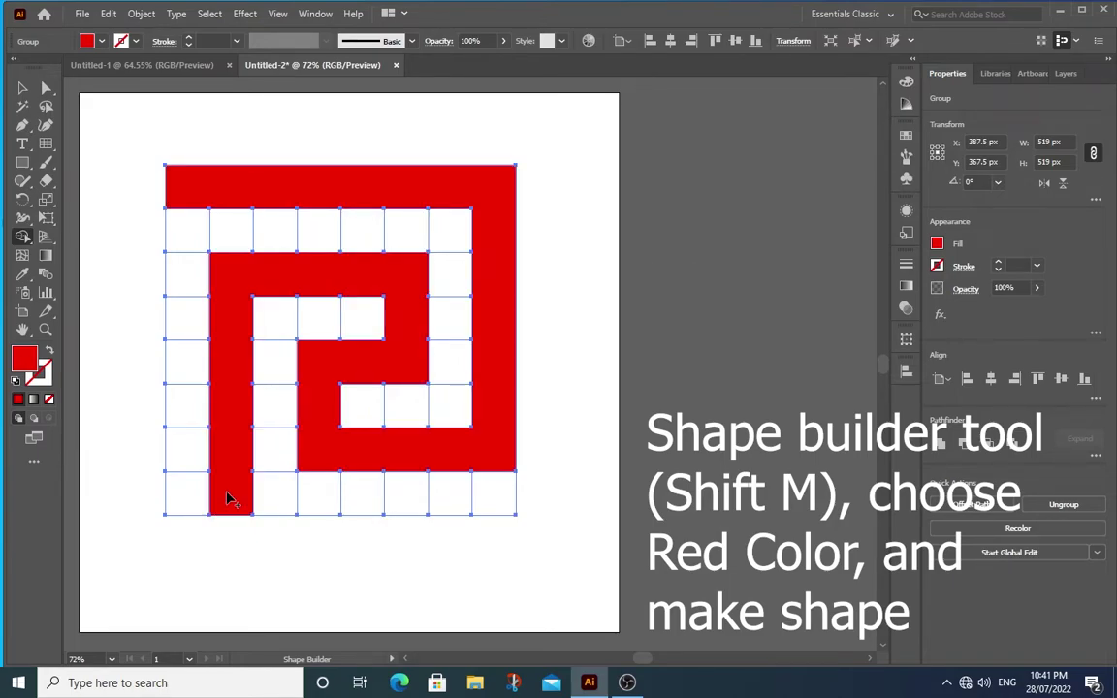
pyautogui.click(22, 111)
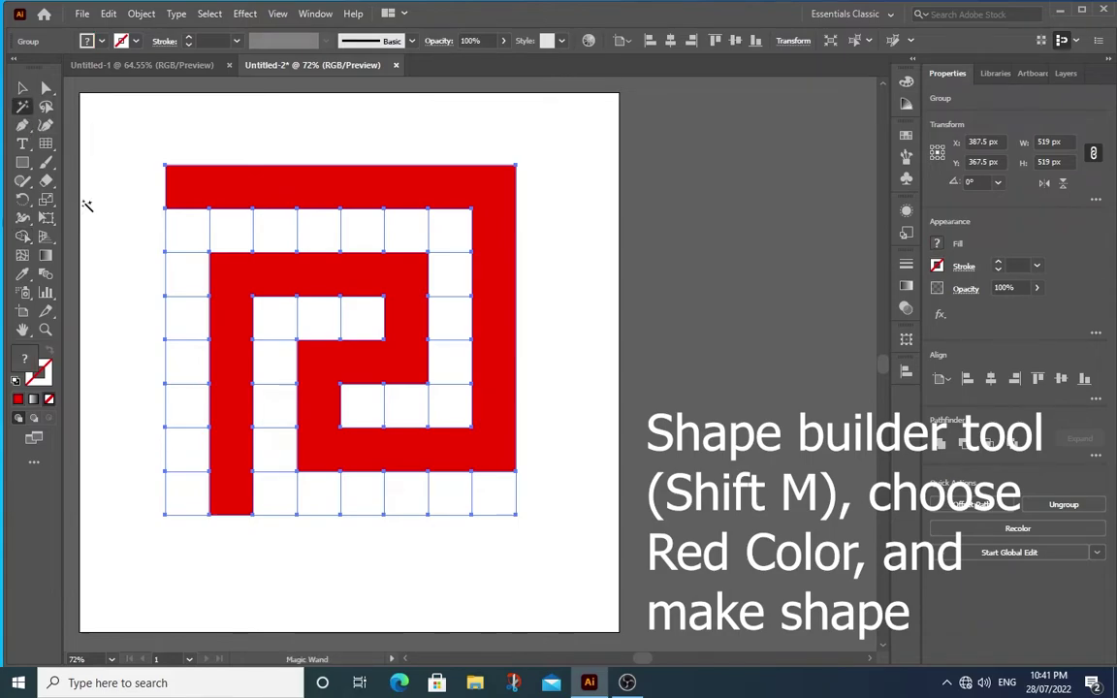
# Select all the empty white grid cells with the Magic Wand and delete them
pyautogui.click(167, 237)
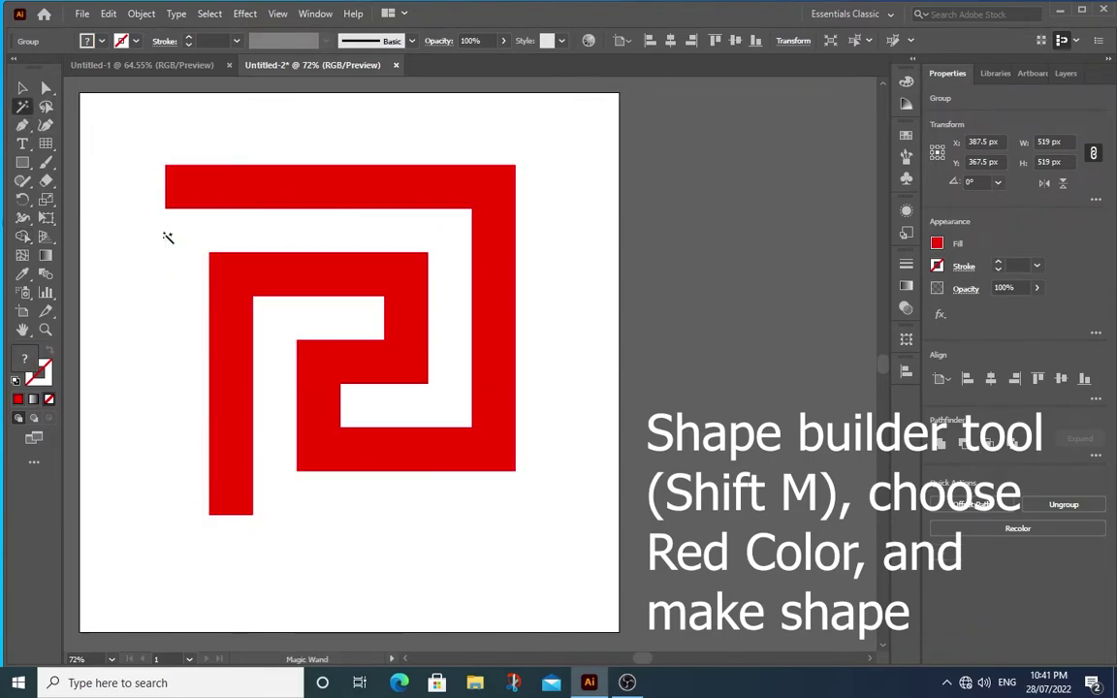
pyautogui.click(167, 237)
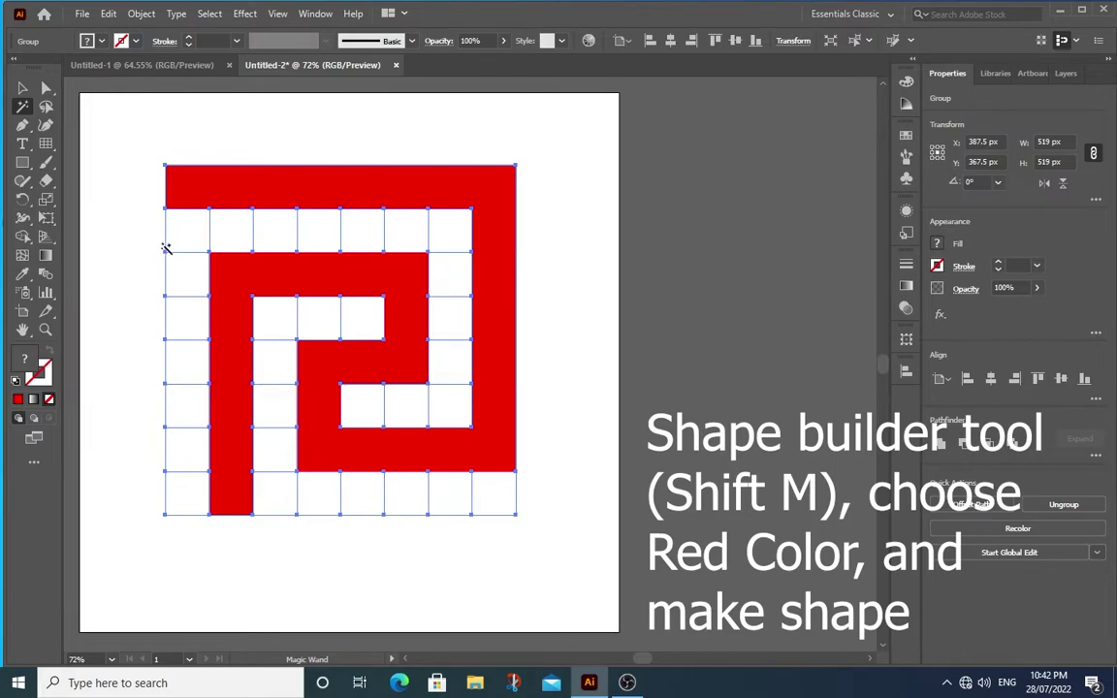
pyautogui.click(167, 242)
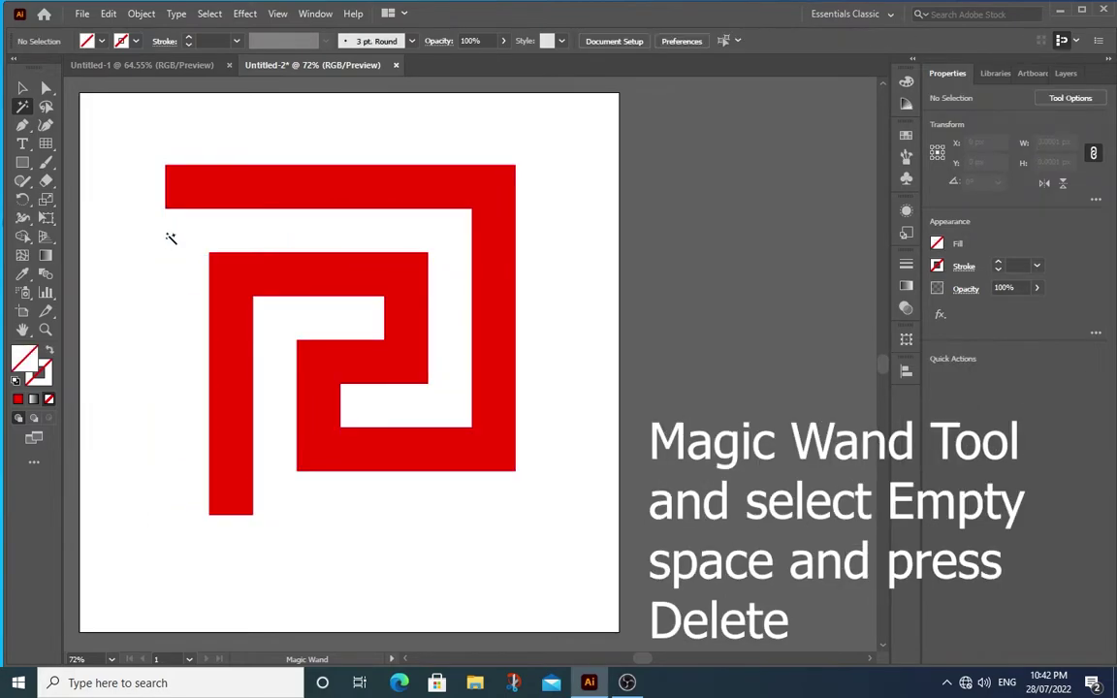
pyautogui.click(168, 239)
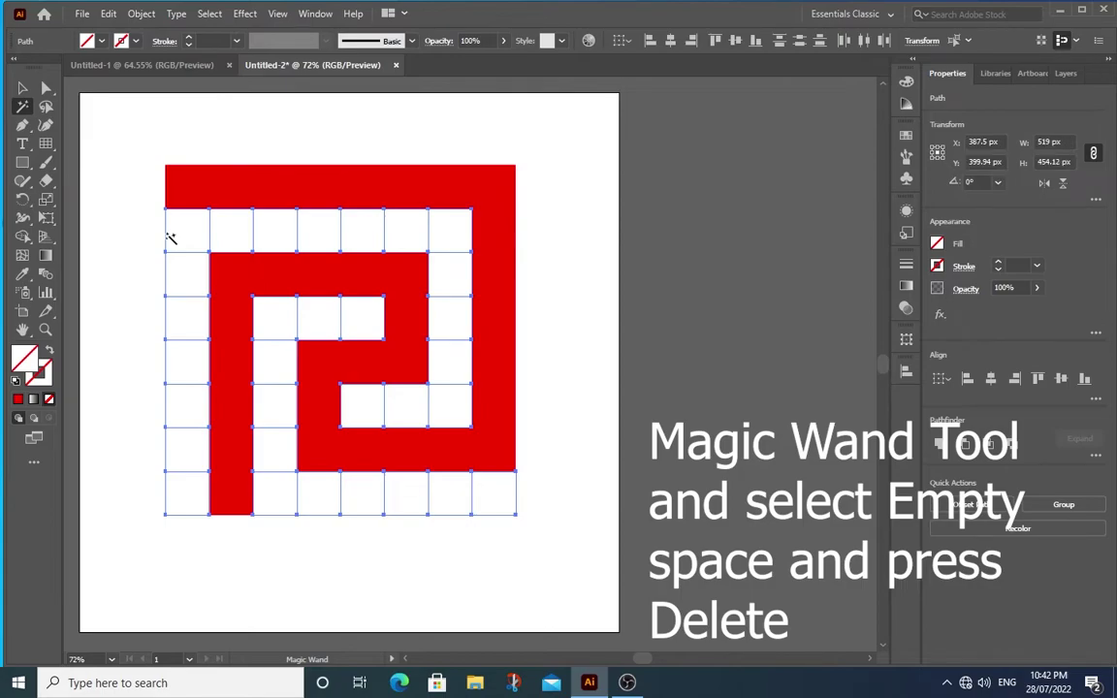
pyautogui.press('Delete')
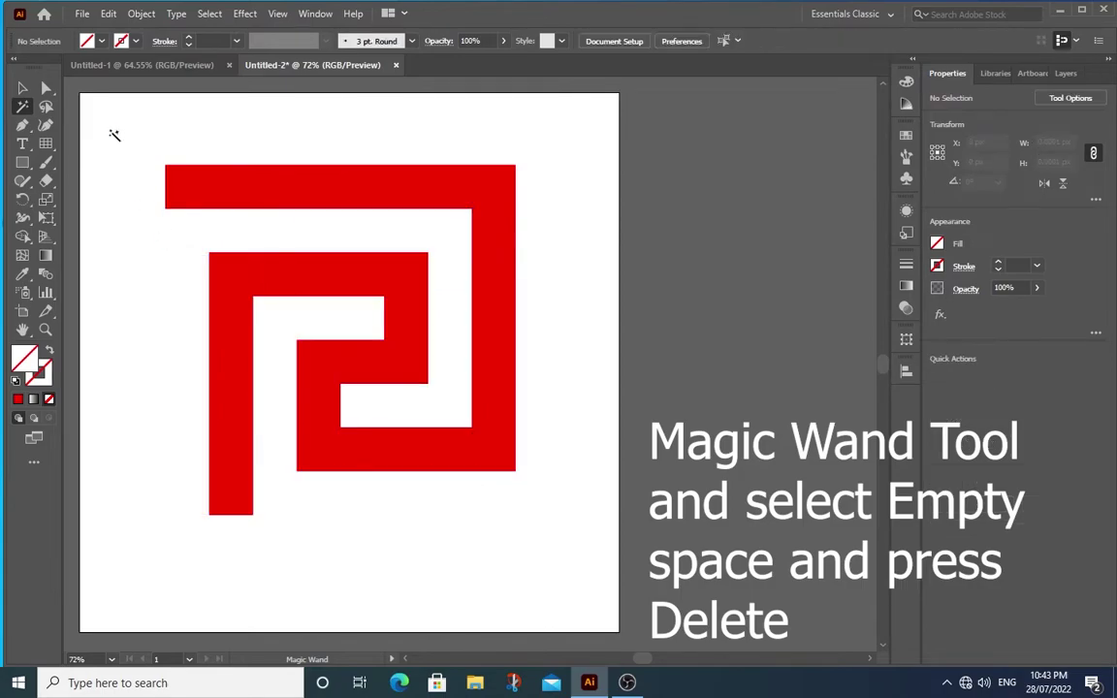
# Select the whole remaining red Greek-key design with the Selection Tool
pyautogui.click(22, 88)
pyautogui.click(227, 203)
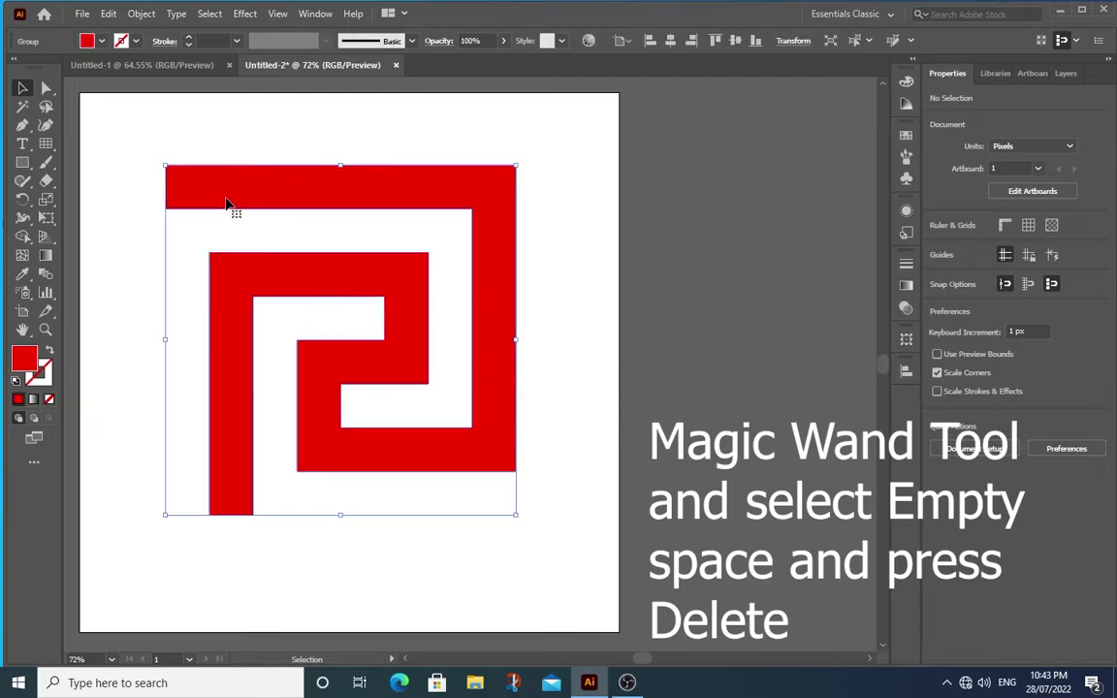
pyautogui.moveTo(146, 140); pyautogui.dragTo(524, 554)
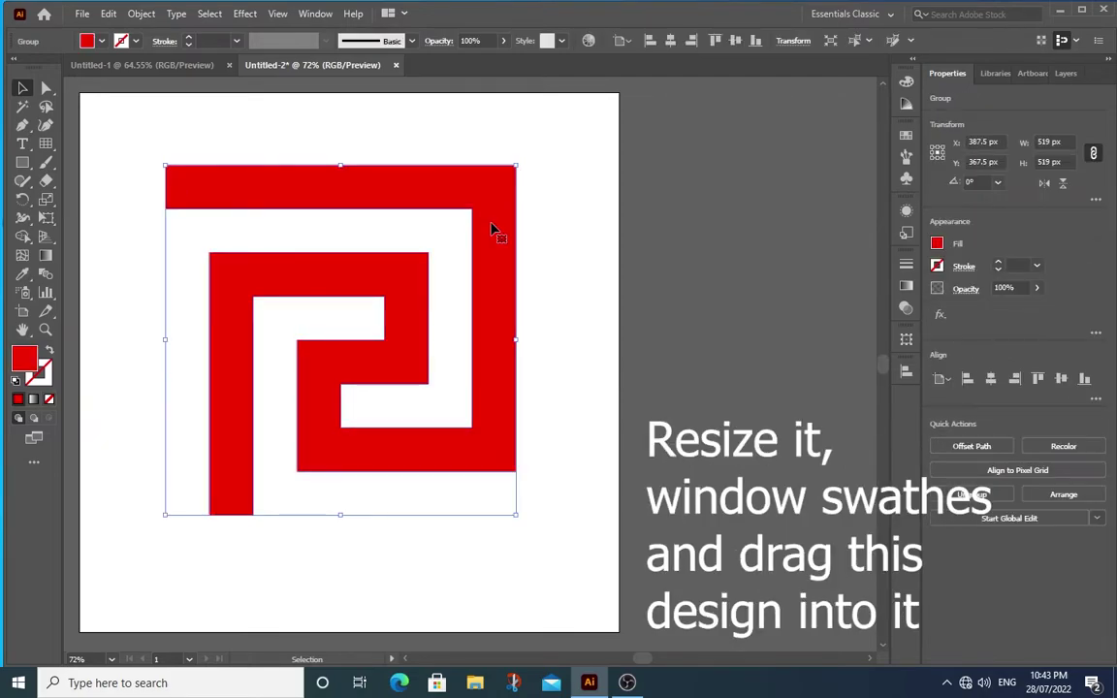
# Shrink the red design to about 68 px and add it as a new pattern swatch
pyautogui.moveTo(517, 165)
pyautogui.mouseDown()
pyautogui.moveTo(410, 281)
pyautogui.moveTo(235, 429)
pyautogui.moveTo(214, 468)
pyautogui.moveTo(333, 331)
pyautogui.mouseUp()
pyautogui.click(324, 14)
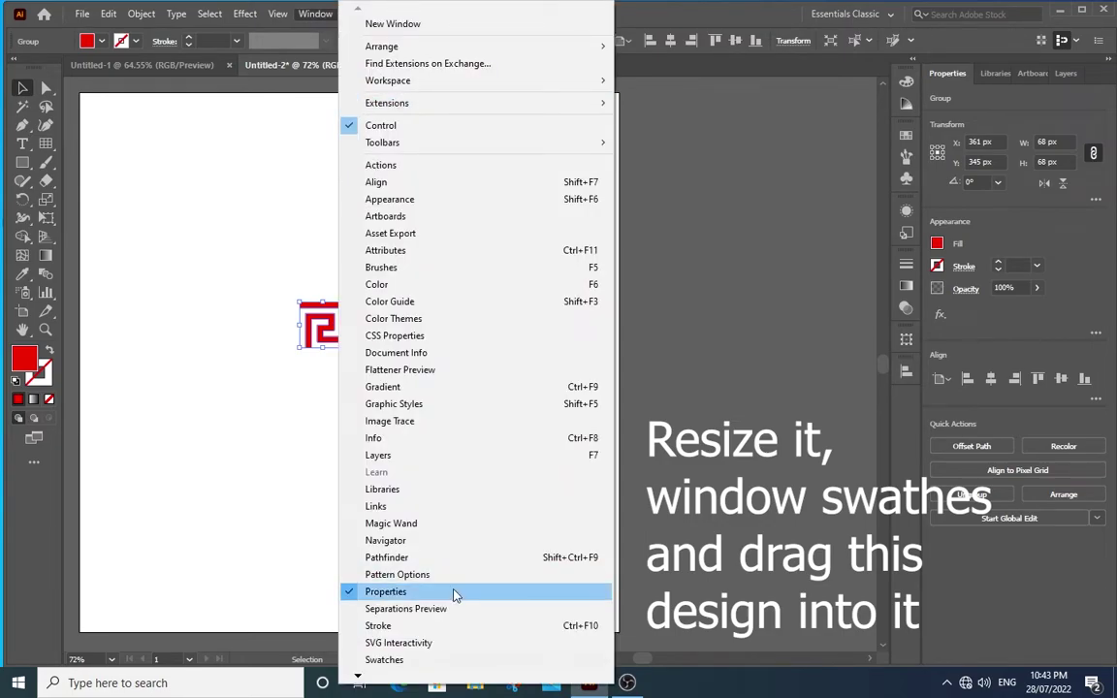
pyautogui.click(388, 661)
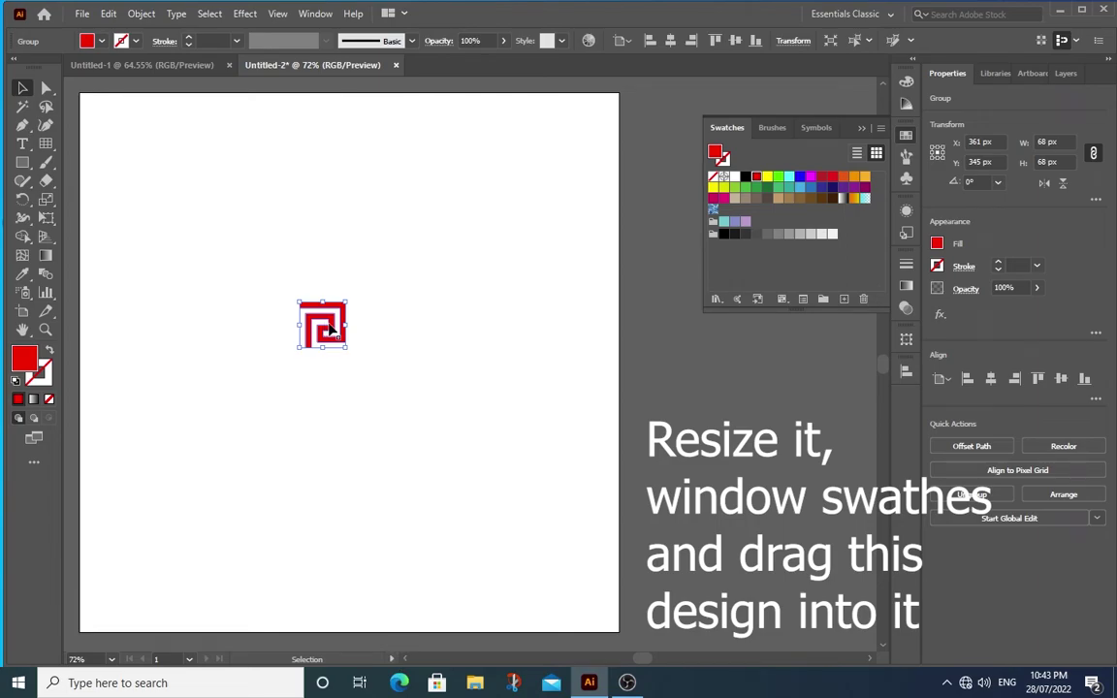
pyautogui.moveTo(330, 330)
pyautogui.mouseDown()
pyautogui.moveTo(773, 241)
pyautogui.moveTo(771, 214)
pyautogui.moveTo(737, 216)
pyautogui.mouseUp()
# Delete the small design from the artboard and make the meander pattern the current fill
pyautogui.click(272, 278)
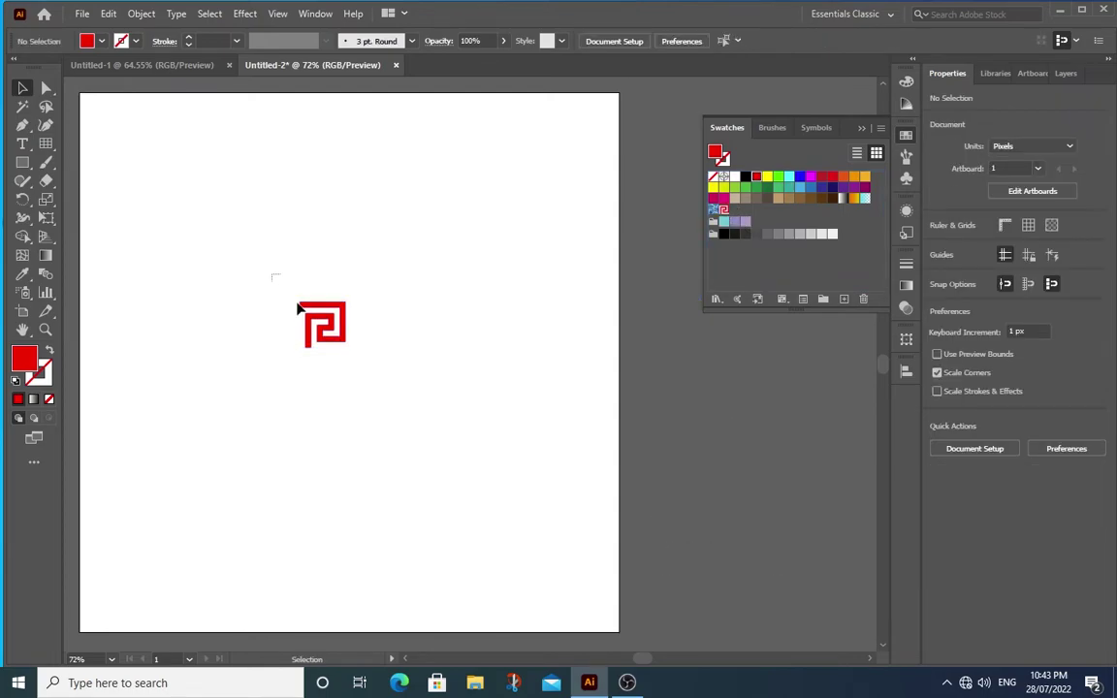
pyautogui.click(299, 308)
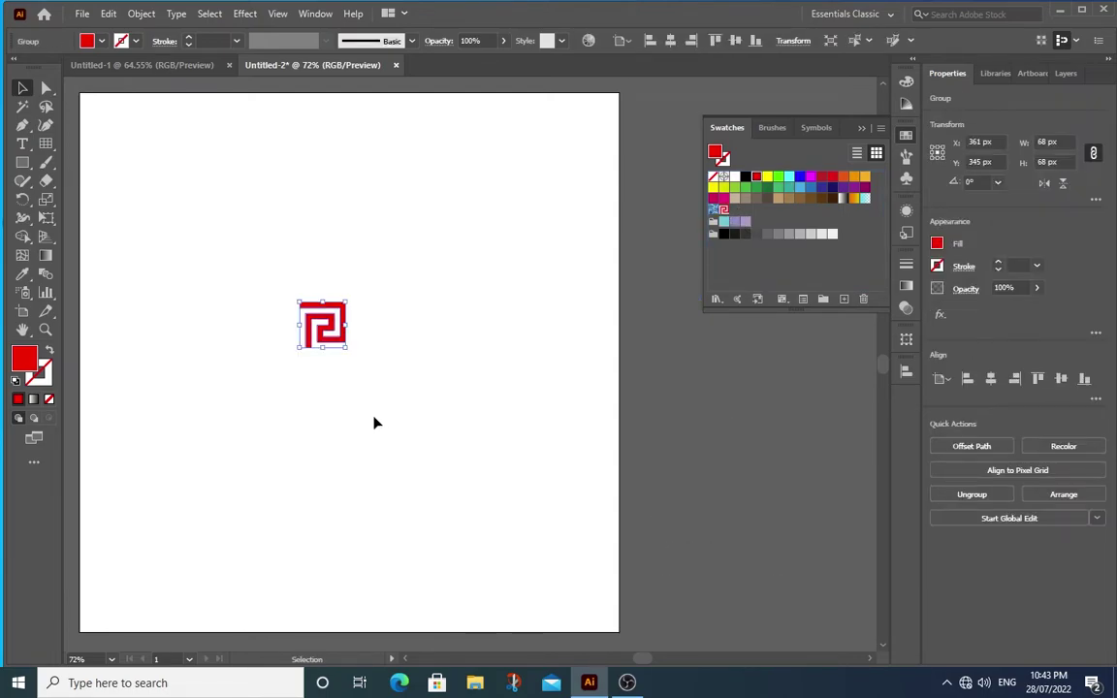
pyautogui.press('Delete')
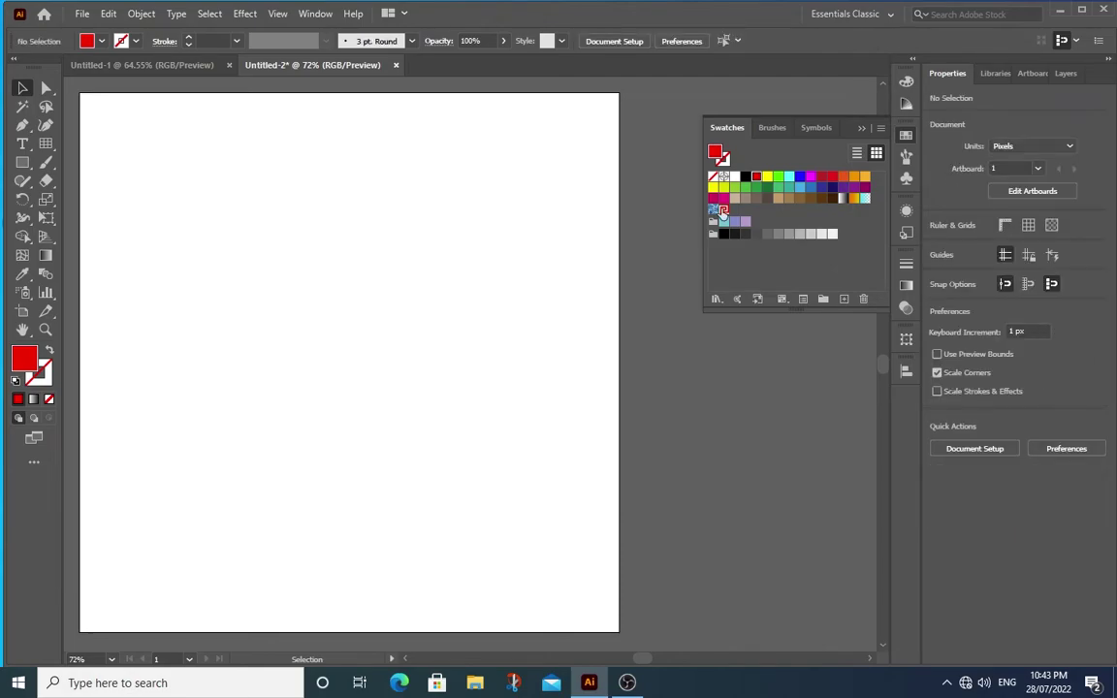
pyautogui.click(723, 209)
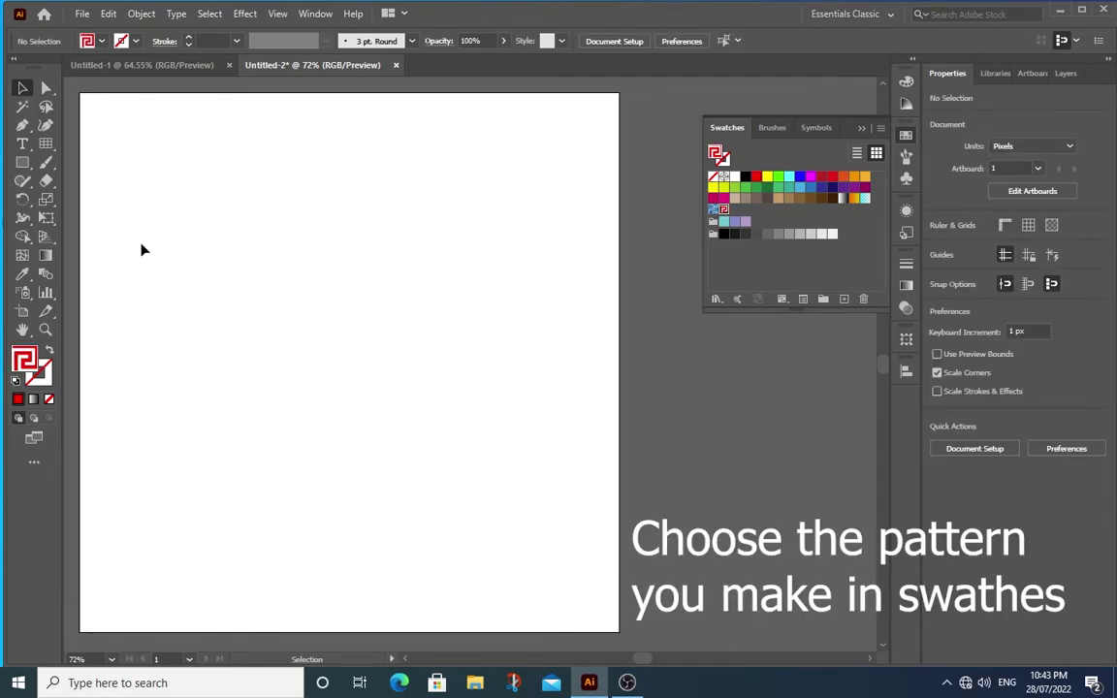
# Draw a 502 px pattern-filled circle with the Ellipse Tool and move it toward the artboard centre
pyautogui.click(16, 165)
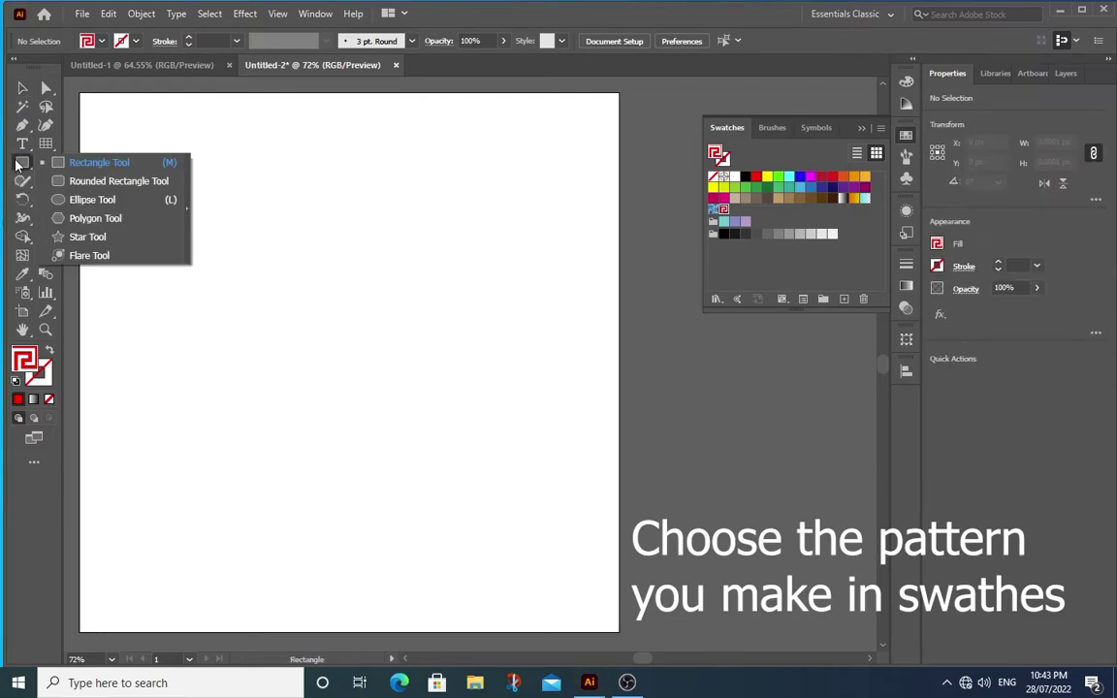
pyautogui.click(92, 199)
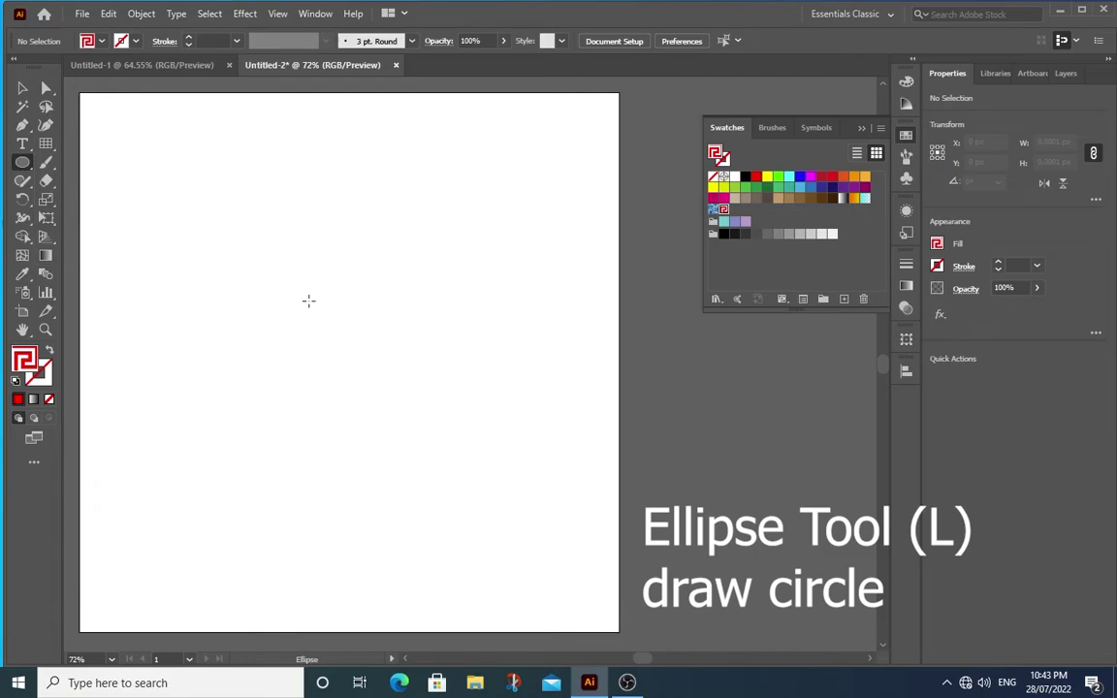
pyautogui.press('ctrl')
pyautogui.moveTo(308, 301)
pyautogui.mouseDown()
pyautogui.moveTo(358, 484)
pyautogui.moveTo(360, 469)
pyautogui.mouseUp()
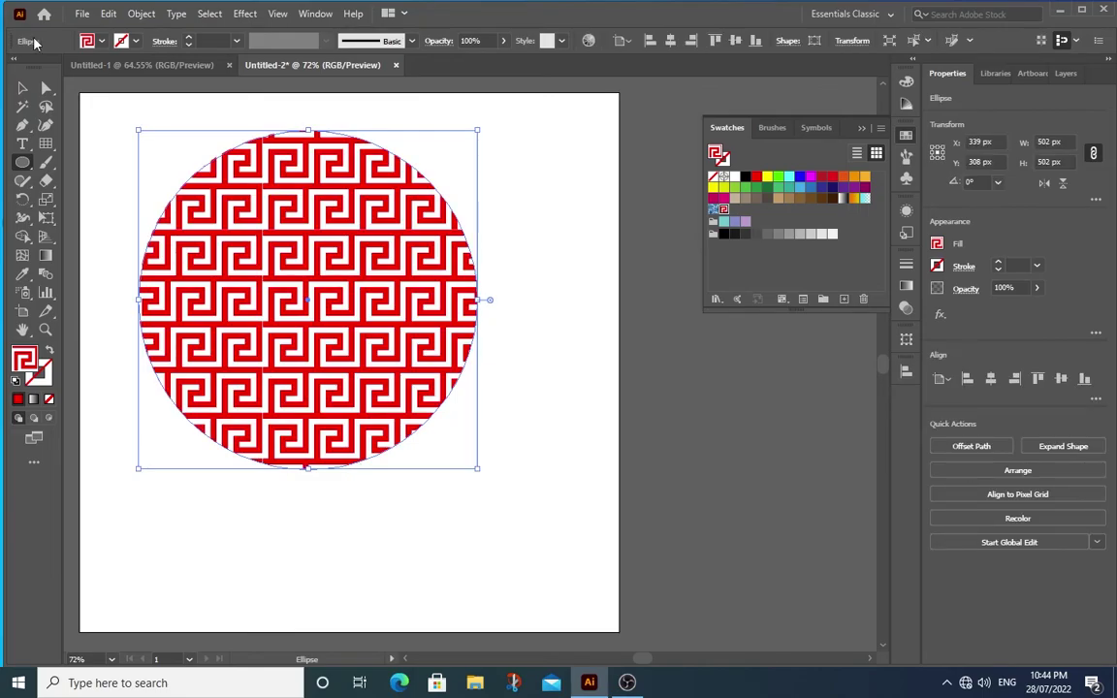
pyautogui.click(23, 89)
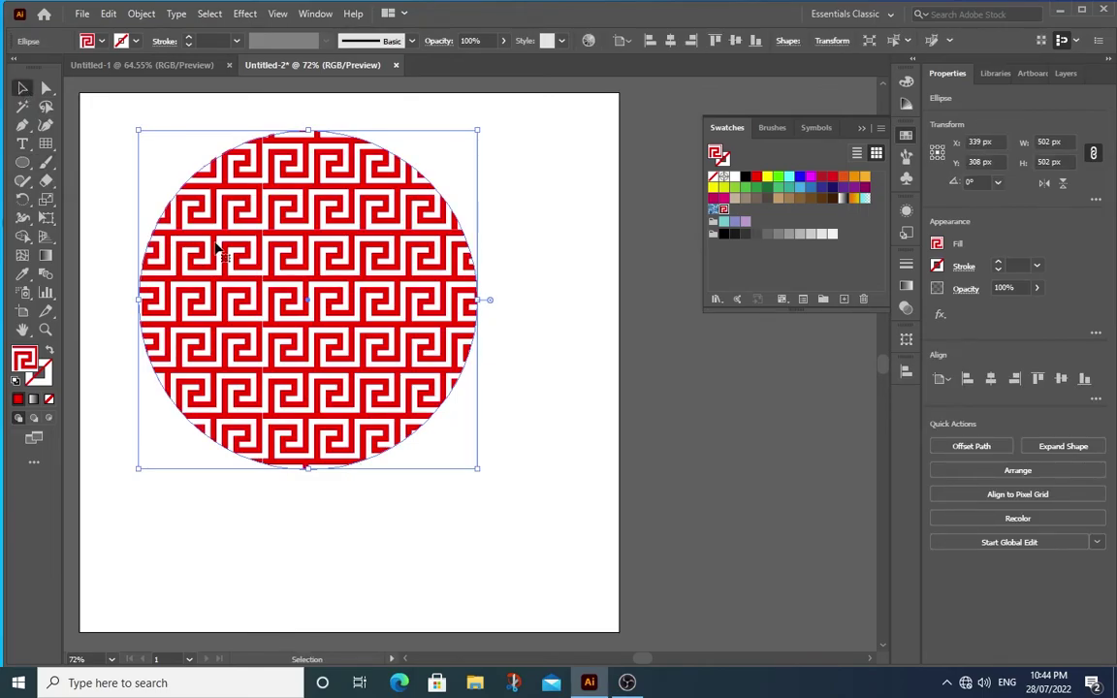
pyautogui.moveTo(323, 278)
pyautogui.mouseDown()
pyautogui.moveTo(333, 325)
pyautogui.moveTo(359, 353)
pyautogui.mouseUp()
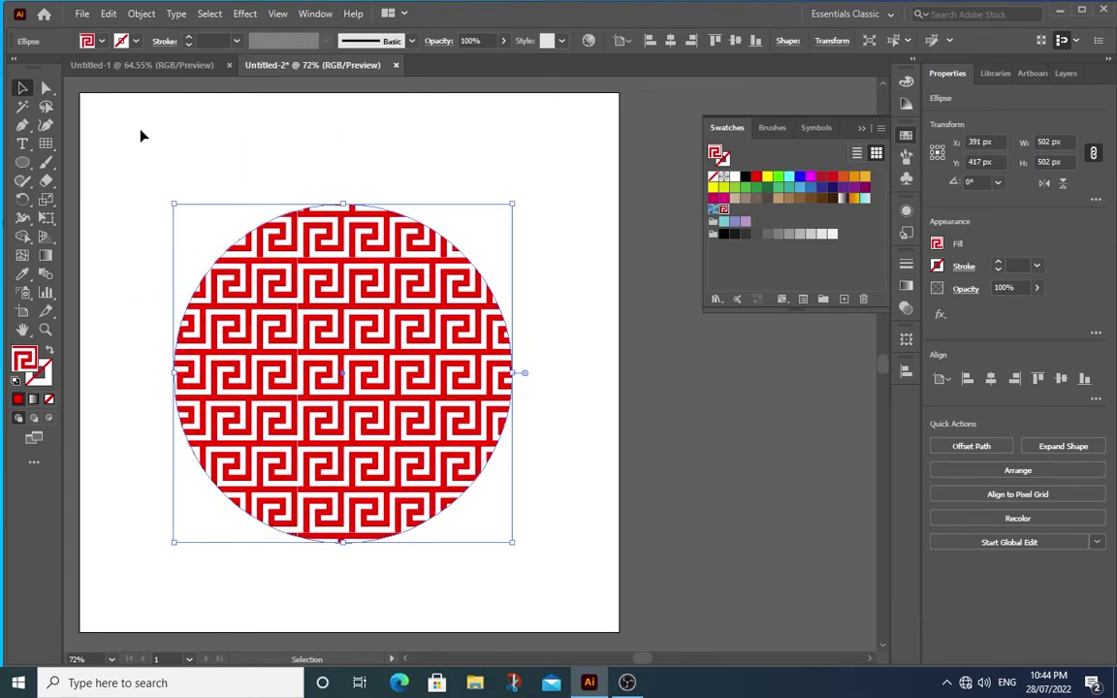
# Rotate the pattern-filled circle by 45° with the Rotate Tool's dialog
pyautogui.click(23, 200)
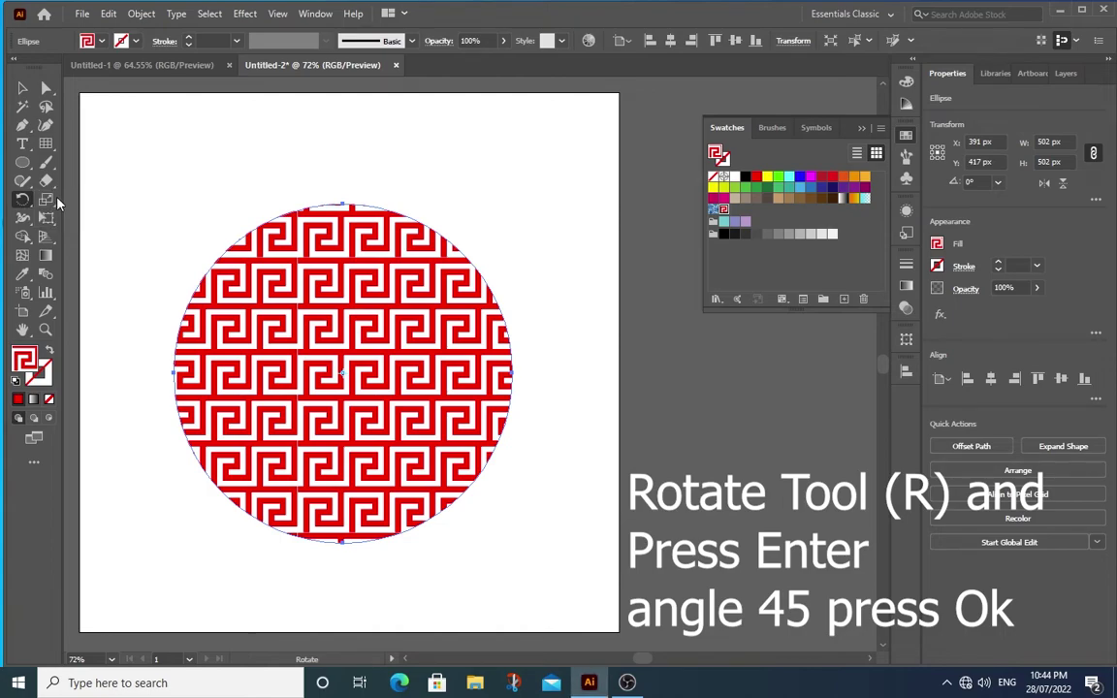
pyautogui.press('Return')
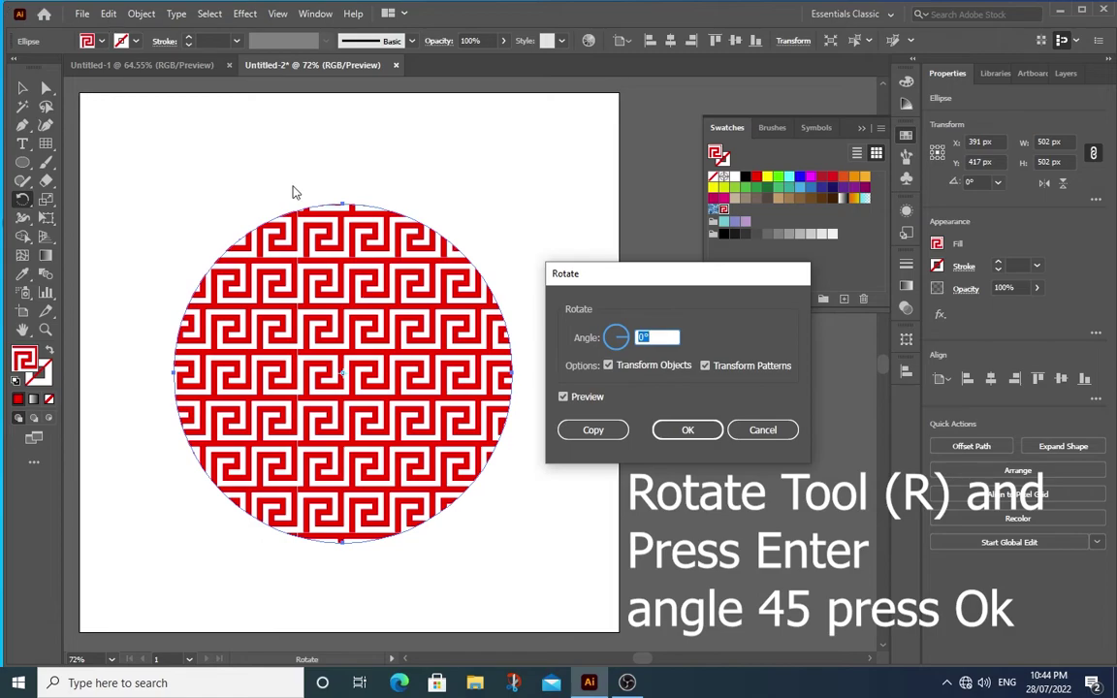
pyautogui.write('45')
pyautogui.click(573, 406)
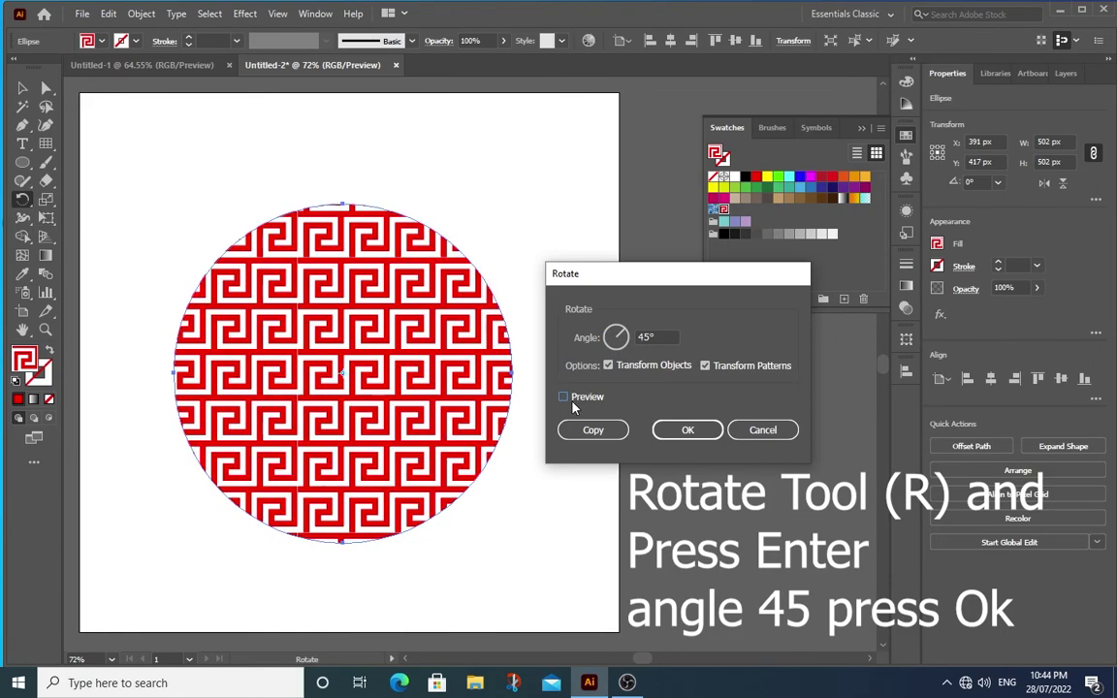
pyautogui.click(563, 397)
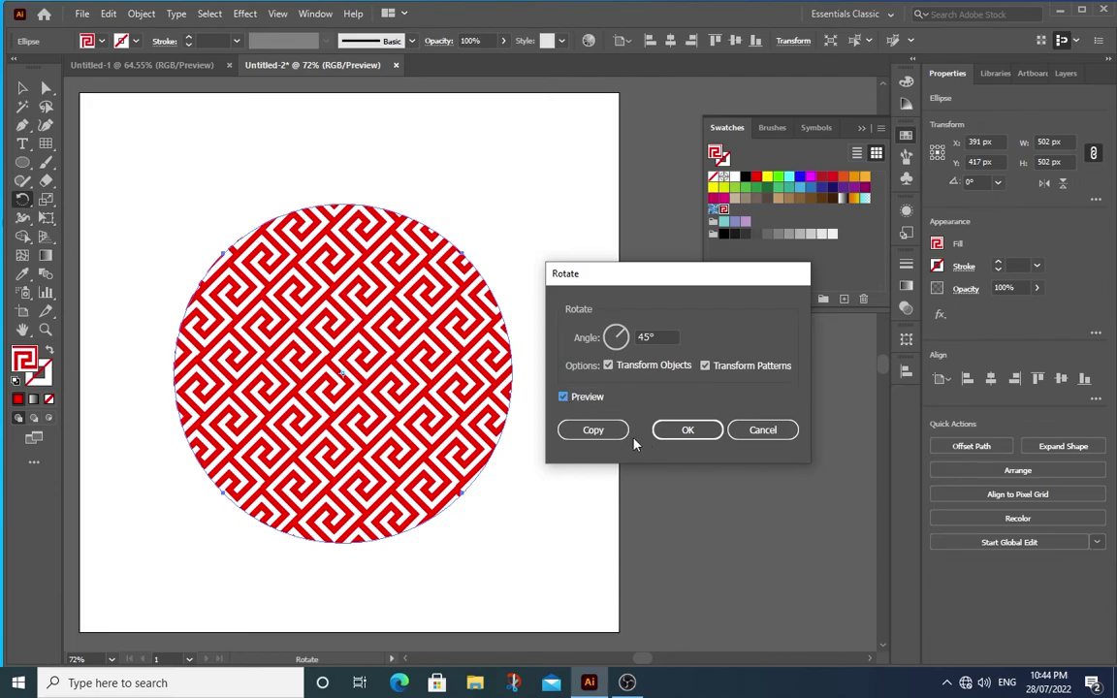
pyautogui.click(686, 432)
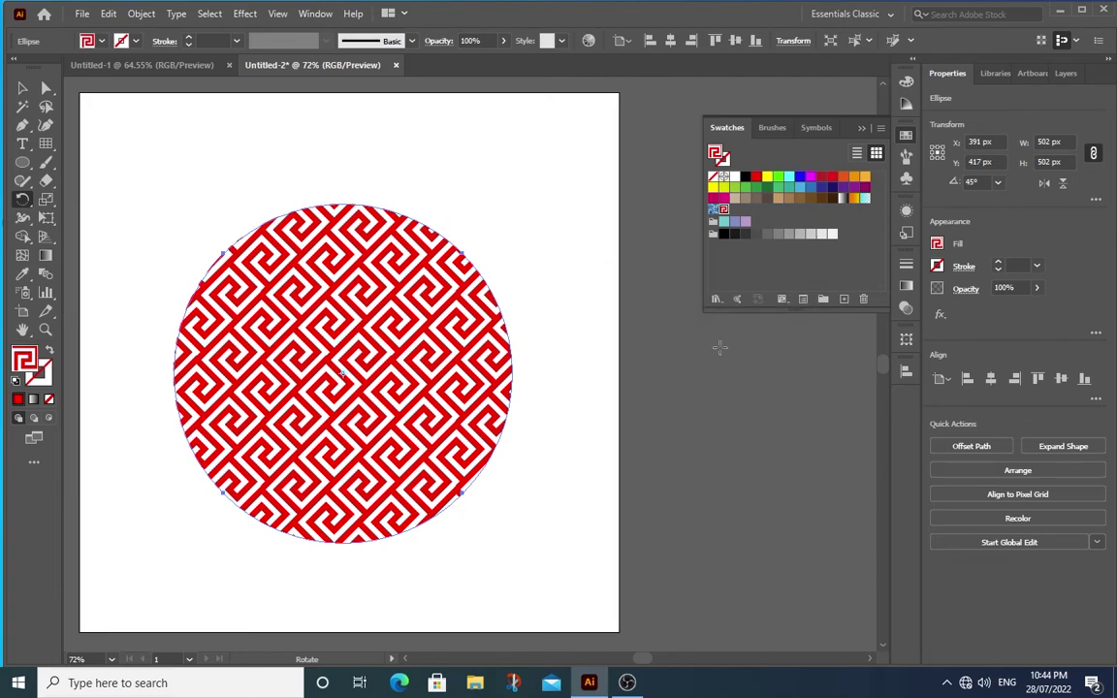
# Close the Swatches panel and deselect the circle
pyautogui.click(863, 128)
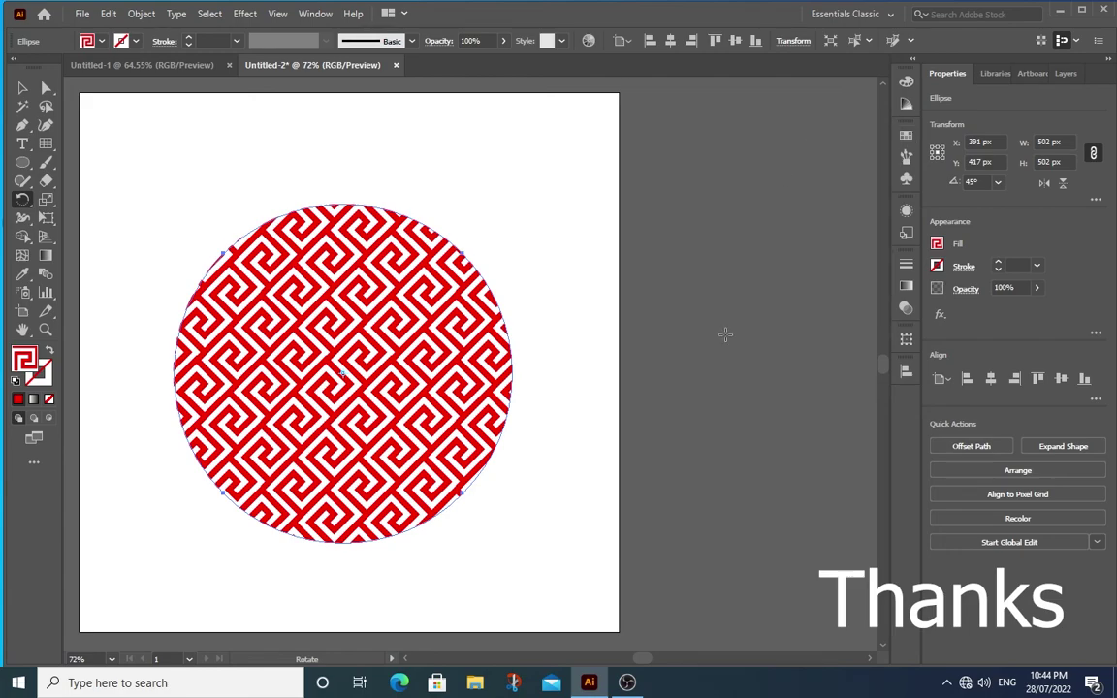
pyautogui.press('v')
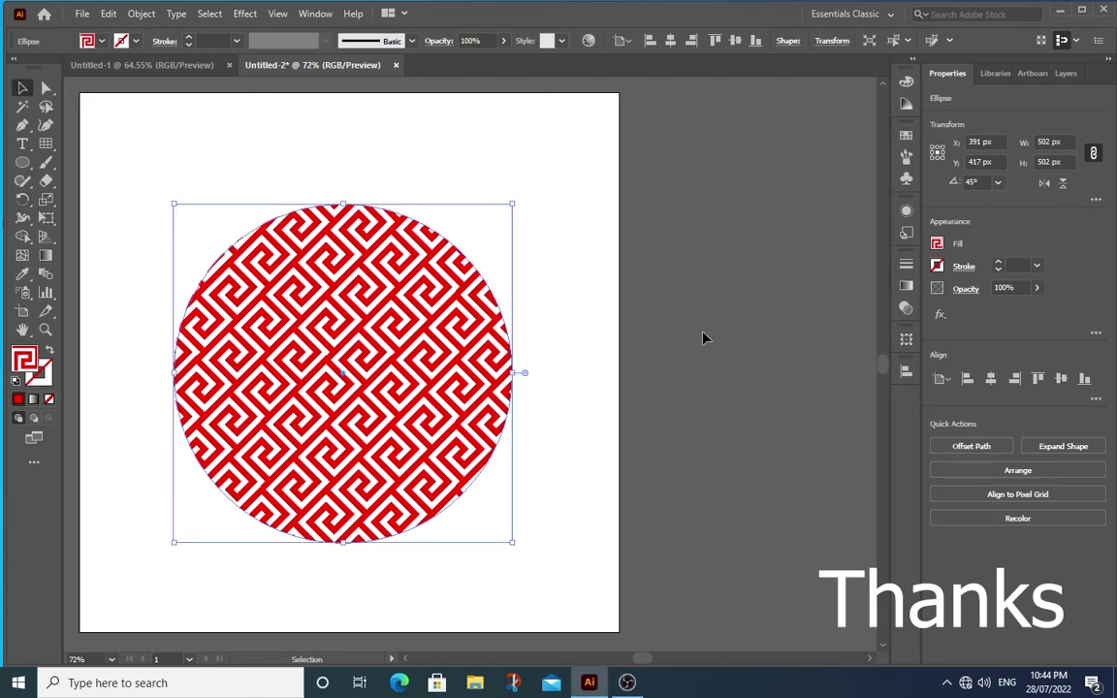
pyautogui.click(514, 369)
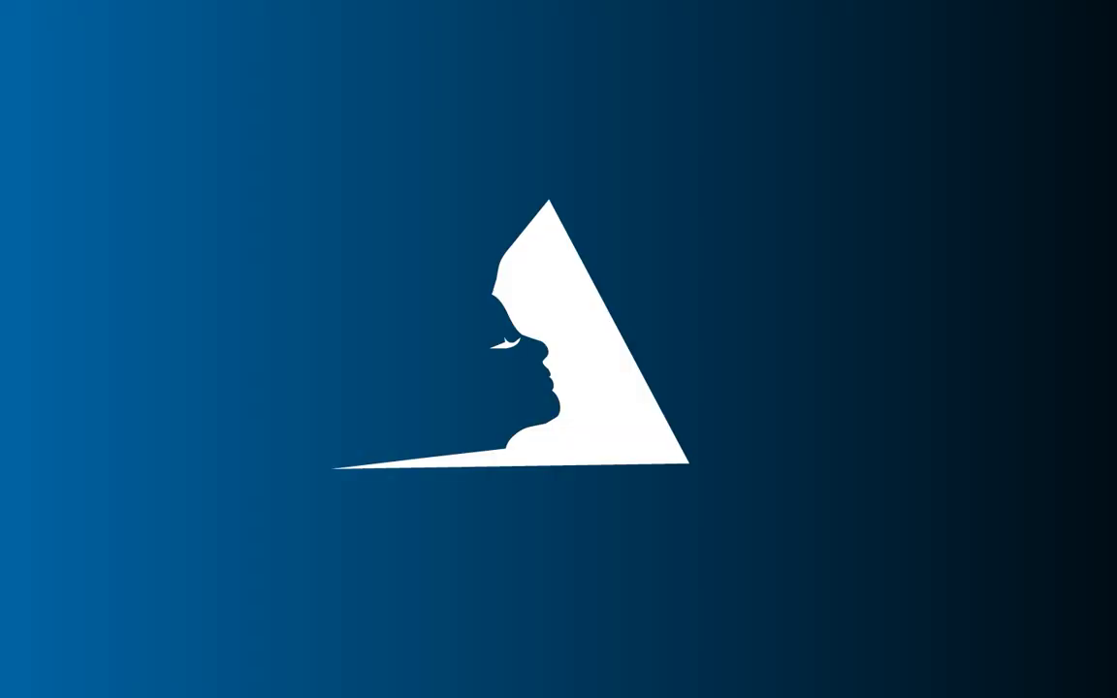